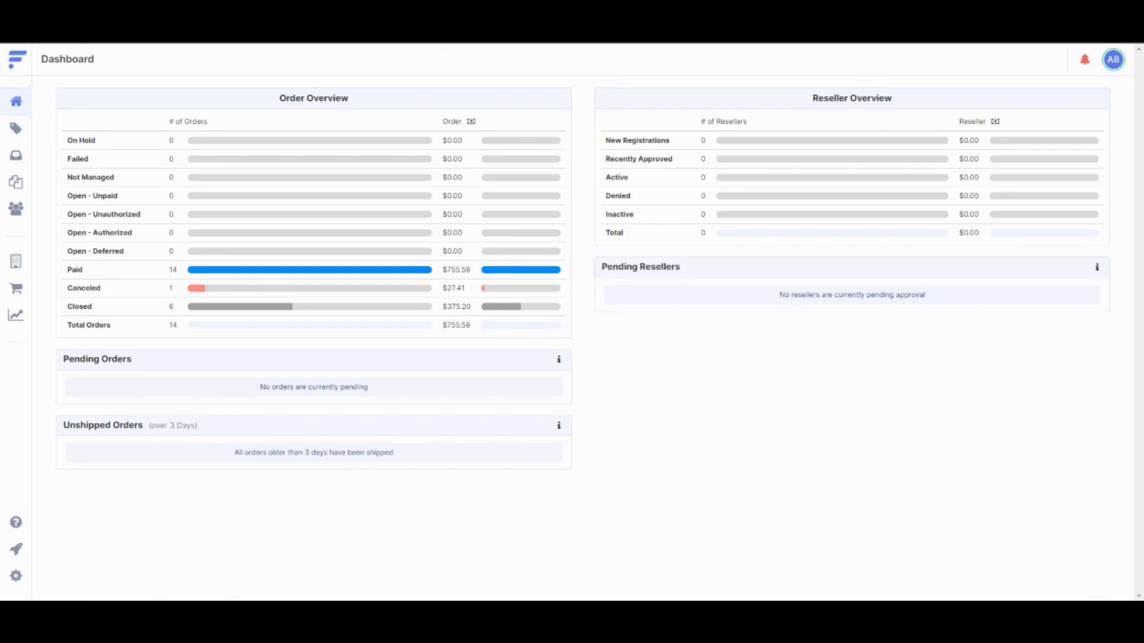
# Open the primary inventory mapping template for the Proven Sellers US Direct source and expand its parent custom fields.
pyautogui.click(13, 271)
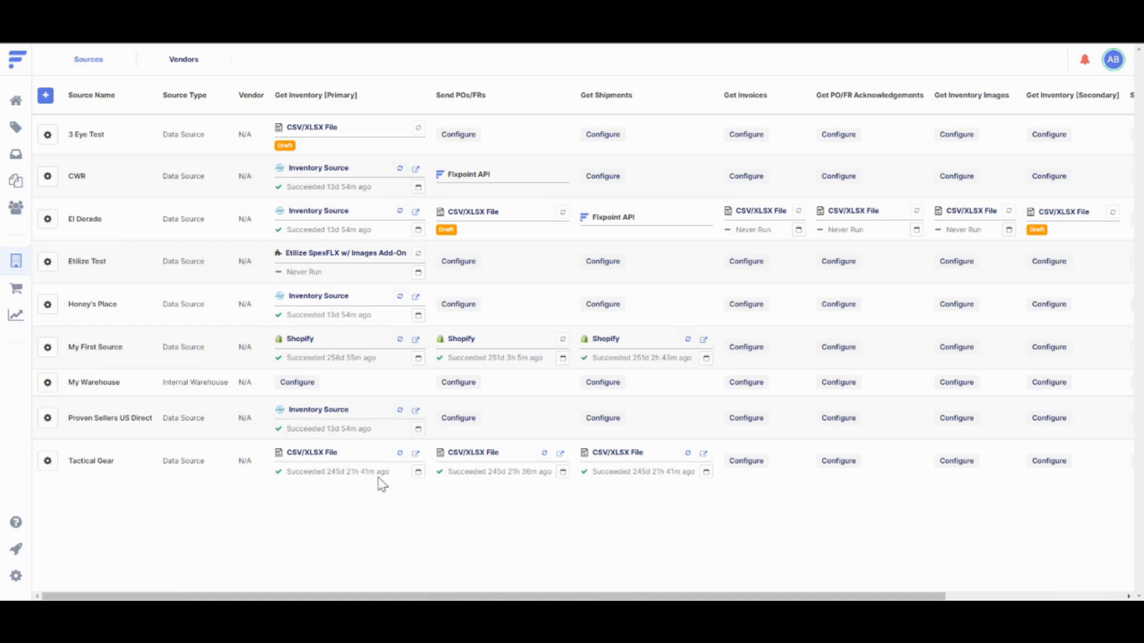
pyautogui.click(324, 415)
pyautogui.click(428, 261)
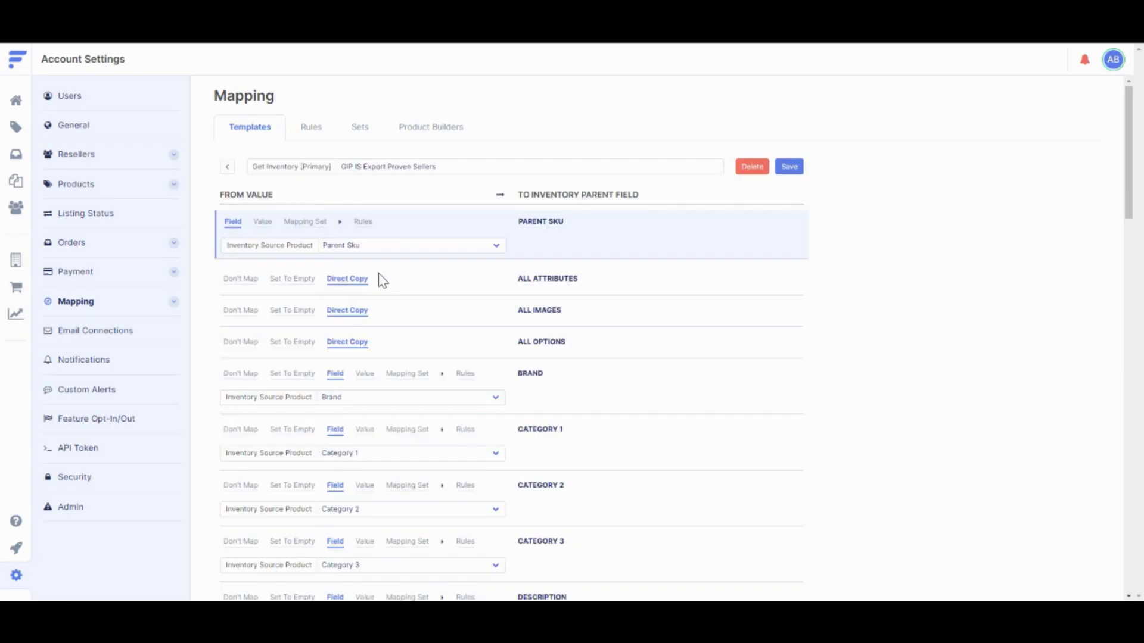
pyautogui.scroll(-8, 398, 271)
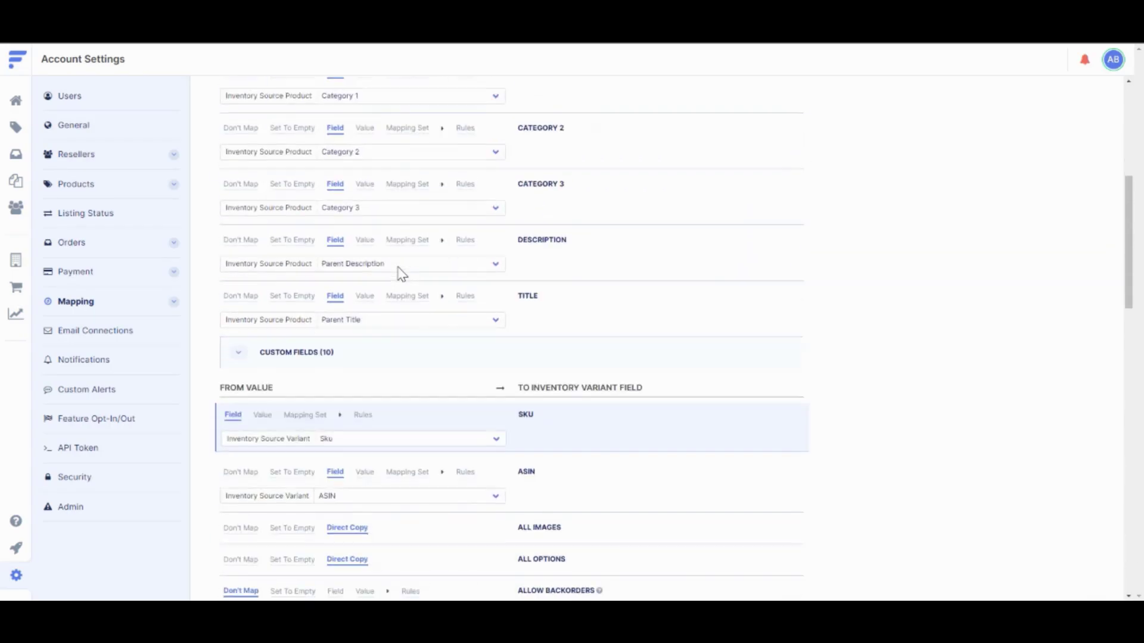
pyautogui.click(241, 235)
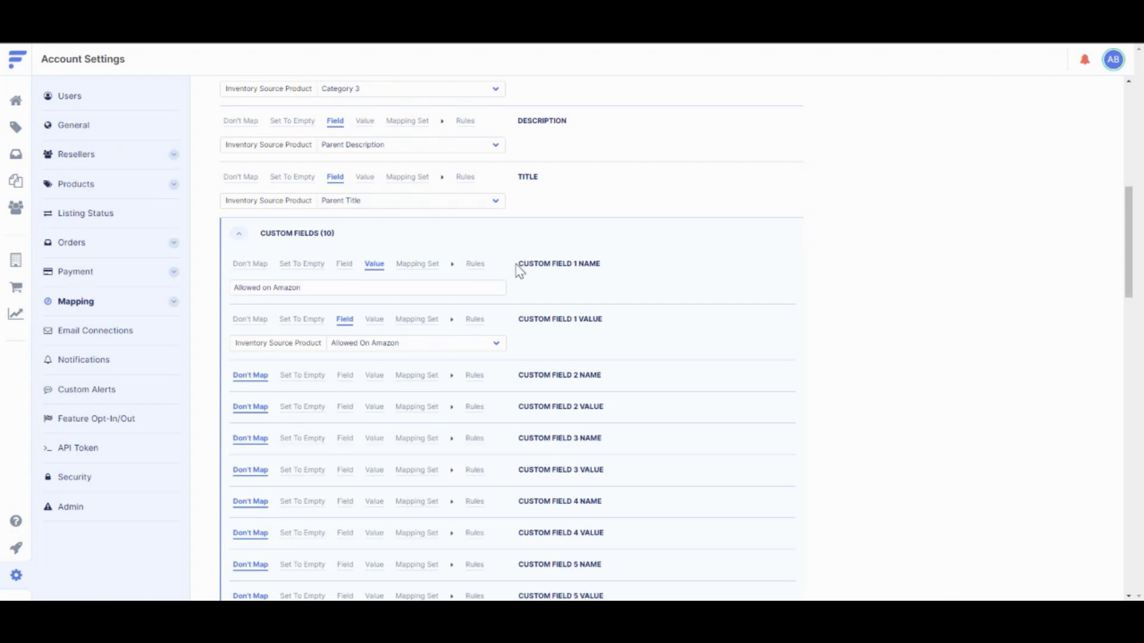
# Map custom field 1, named Allowed on Amazon, to the inventory source product field Allowed On Amazon and save the template.
pyautogui.moveTo(517, 265); pyautogui.dragTo(614, 269)
pyautogui.click(576, 276)
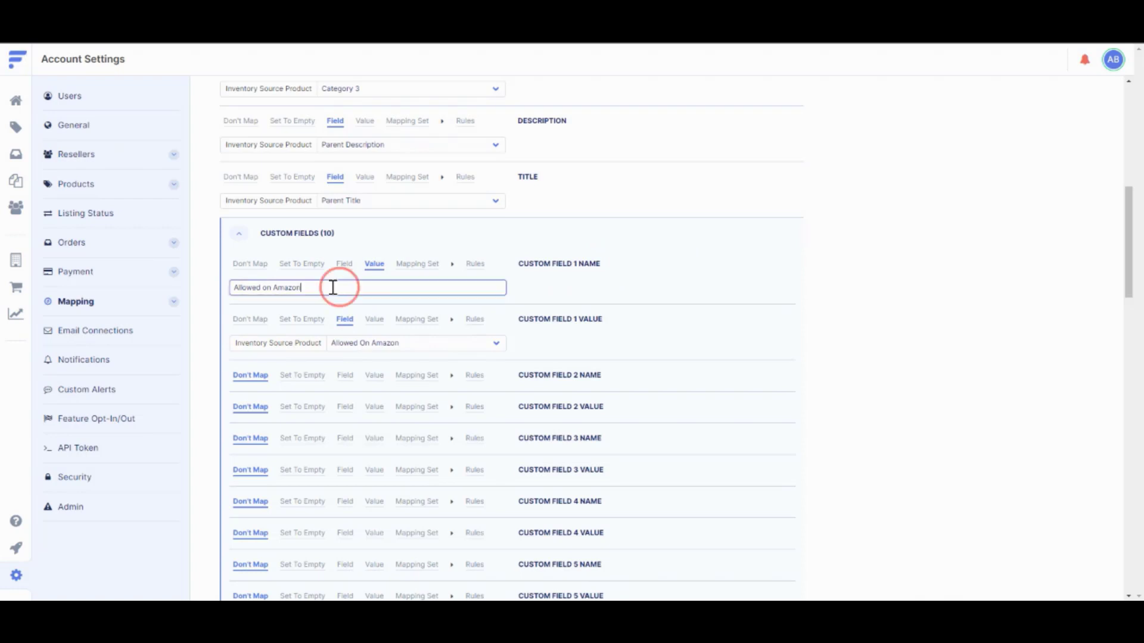
pyautogui.moveTo(334, 287); pyautogui.dragTo(220, 296)
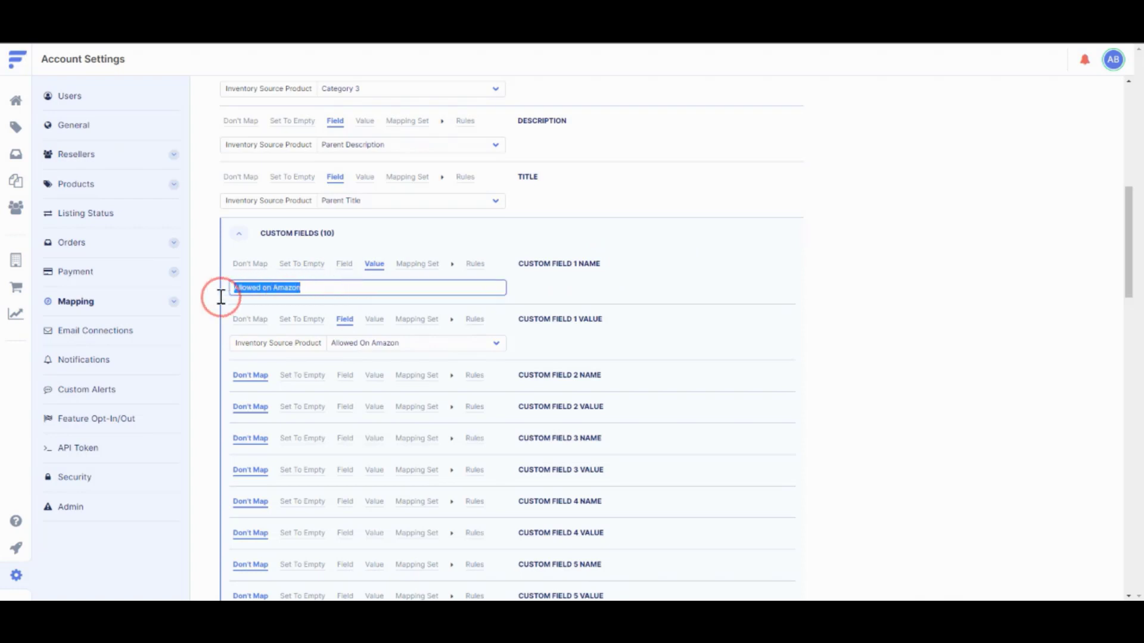
pyautogui.click(610, 291)
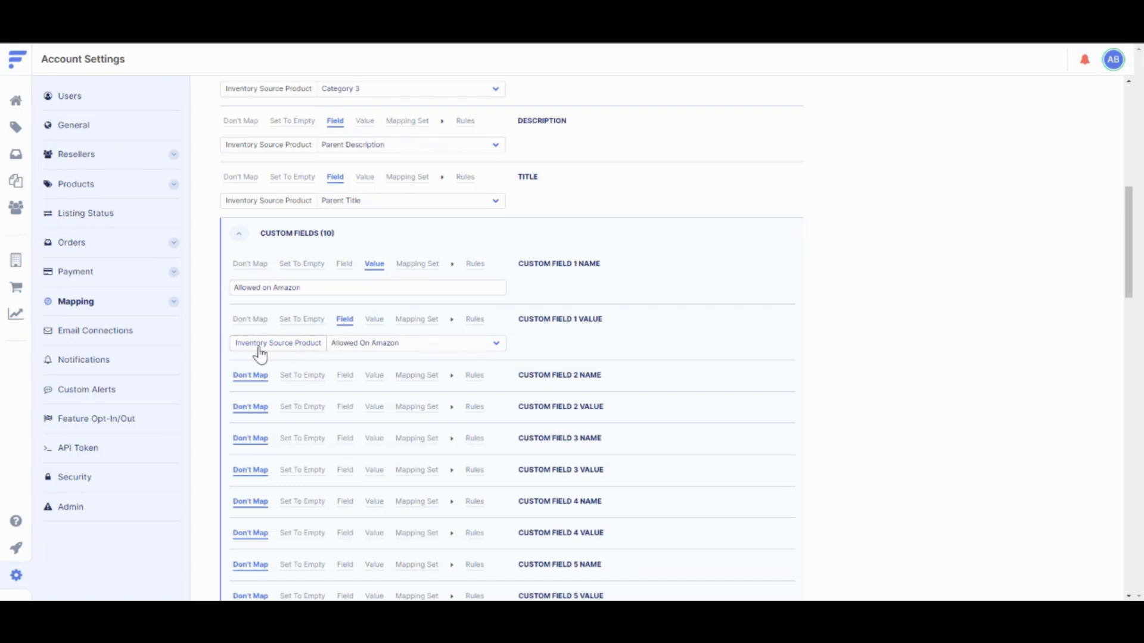
pyautogui.click(359, 345)
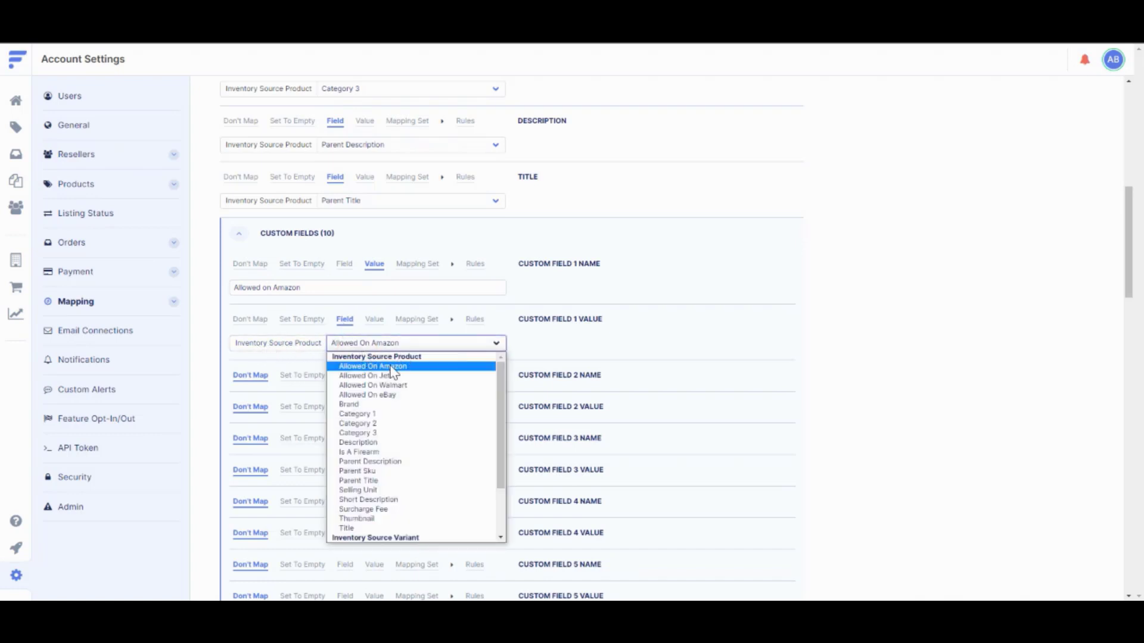
pyautogui.click(387, 368)
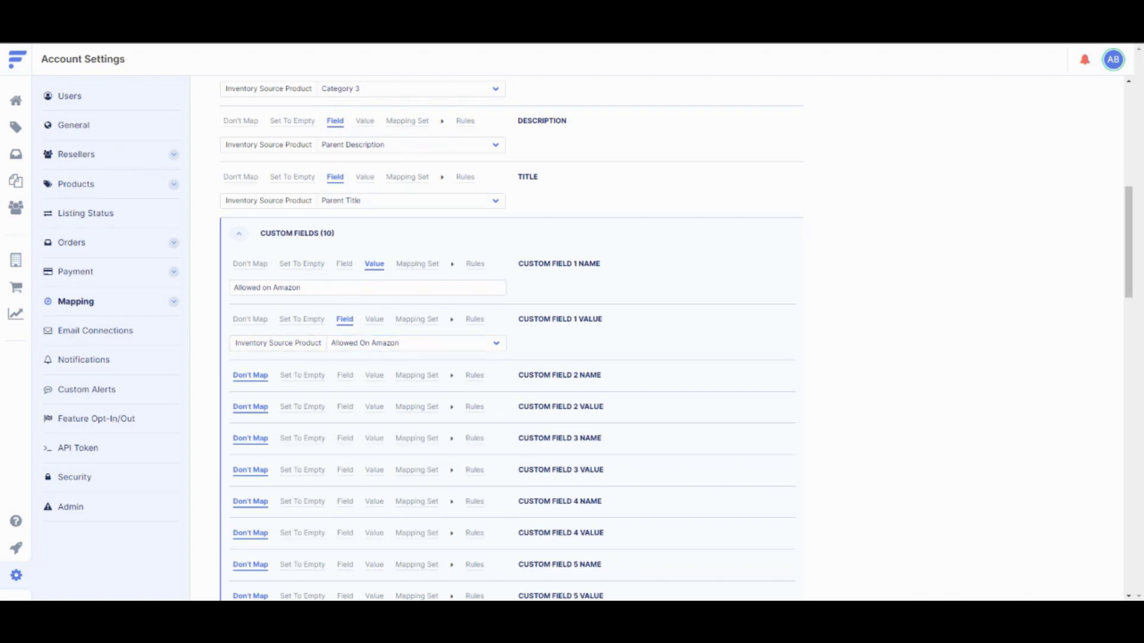
pyautogui.scroll(8, 735, 370)
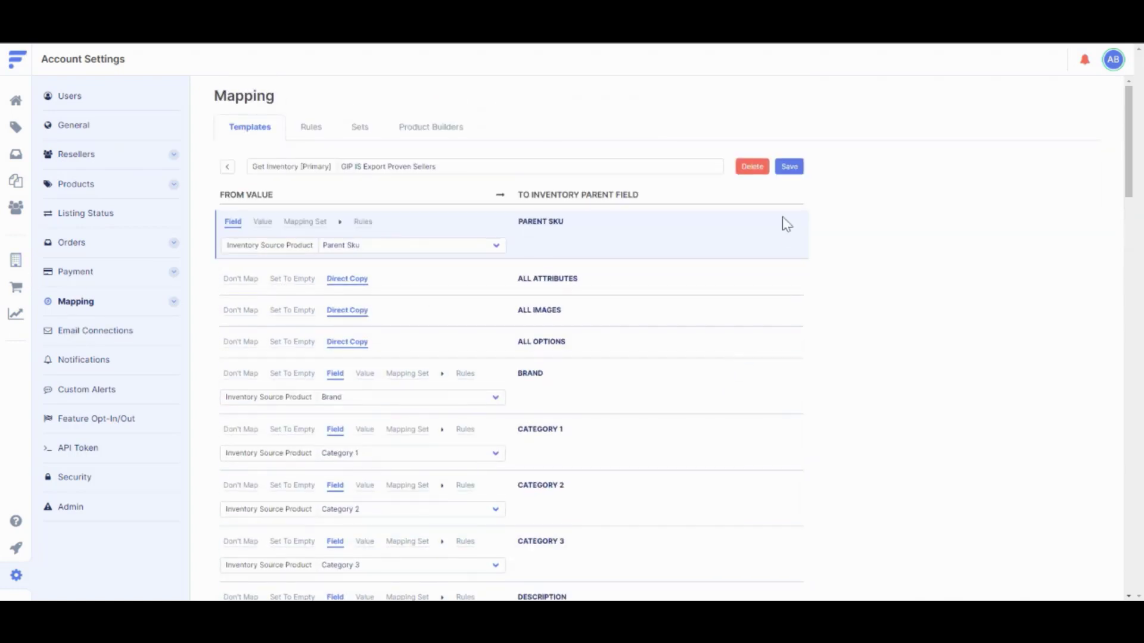
pyautogui.click(790, 168)
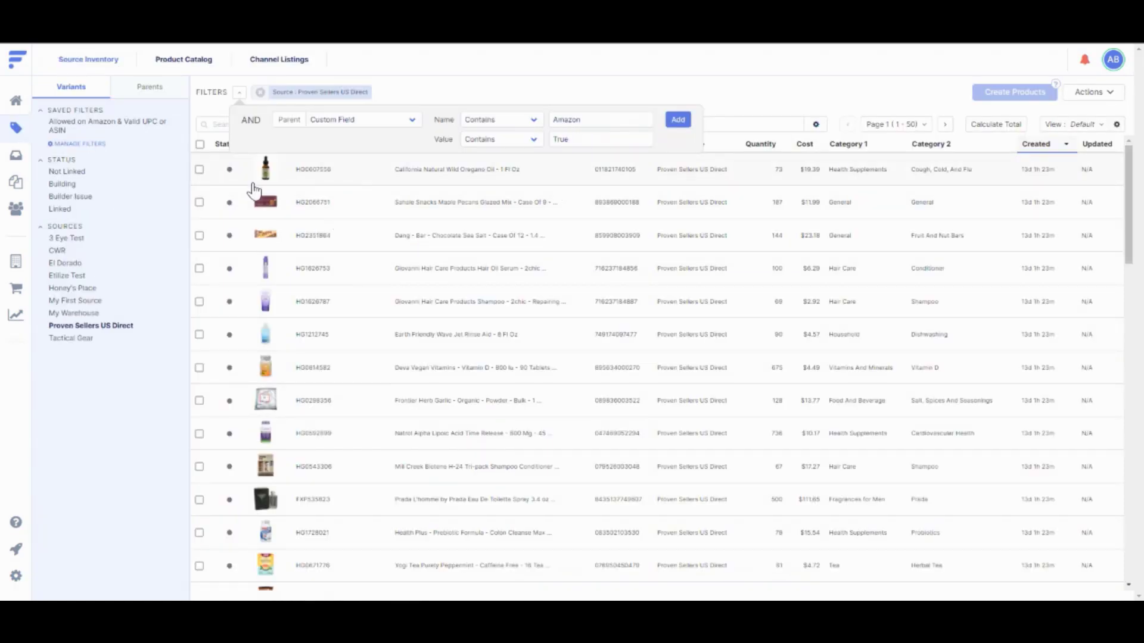
# Filter variants by parent custom field name containing Amazon and value containing True, and examine the Earth Friendly rinse aid parent's custom fields.
pyautogui.moveTo(300, 207)
pyautogui.click(685, 124)
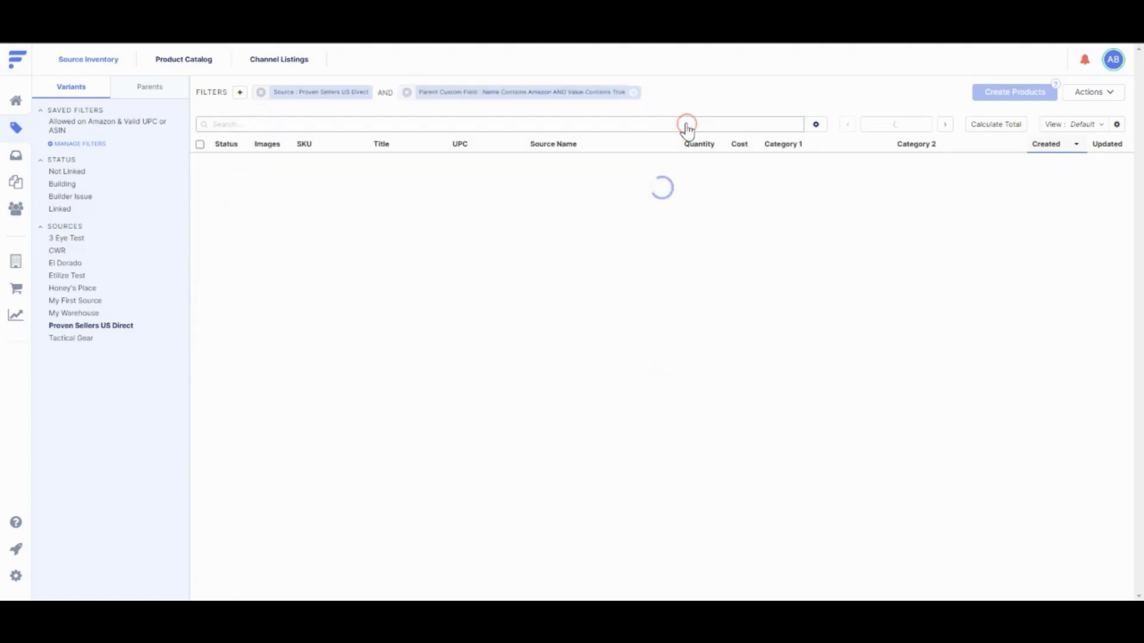
pyautogui.click(375, 277)
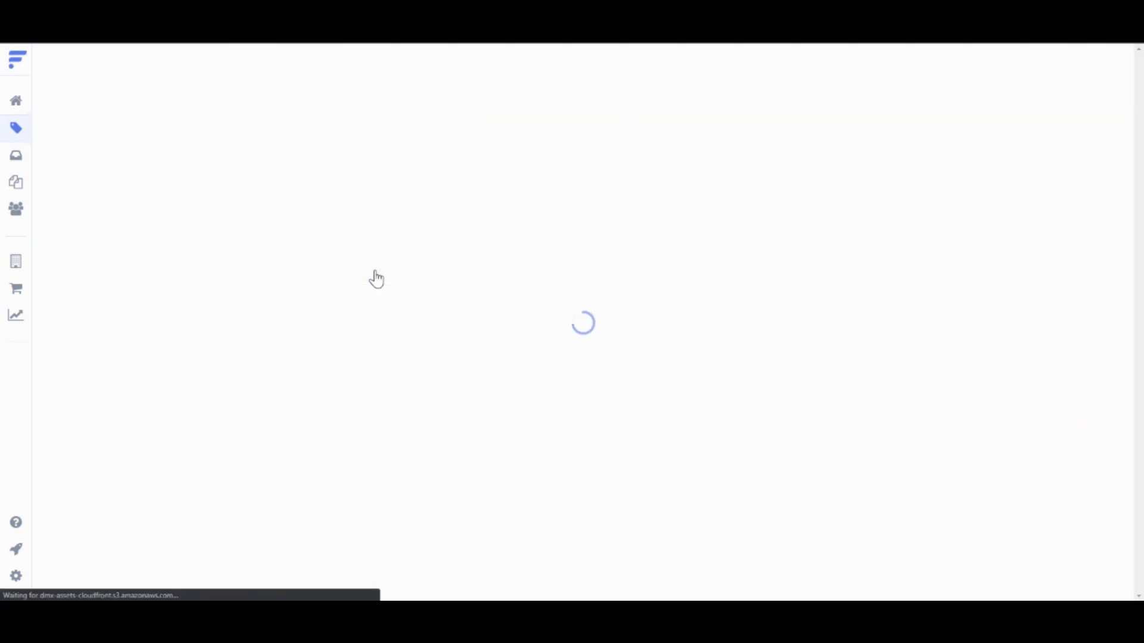
pyautogui.click(95, 105)
pyautogui.scroll(-4, 196, 231)
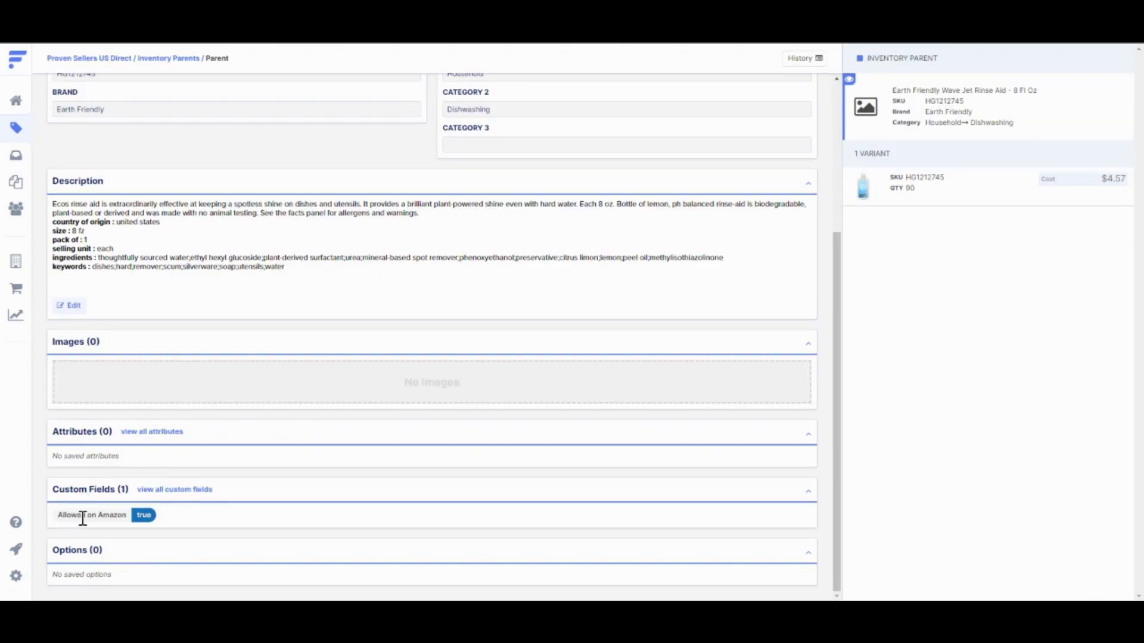
# Return to the source inventory and filter the Proven Sellers US Direct variants by tags containing Currently Selling on Amazon.
pyautogui.click(27, 133)
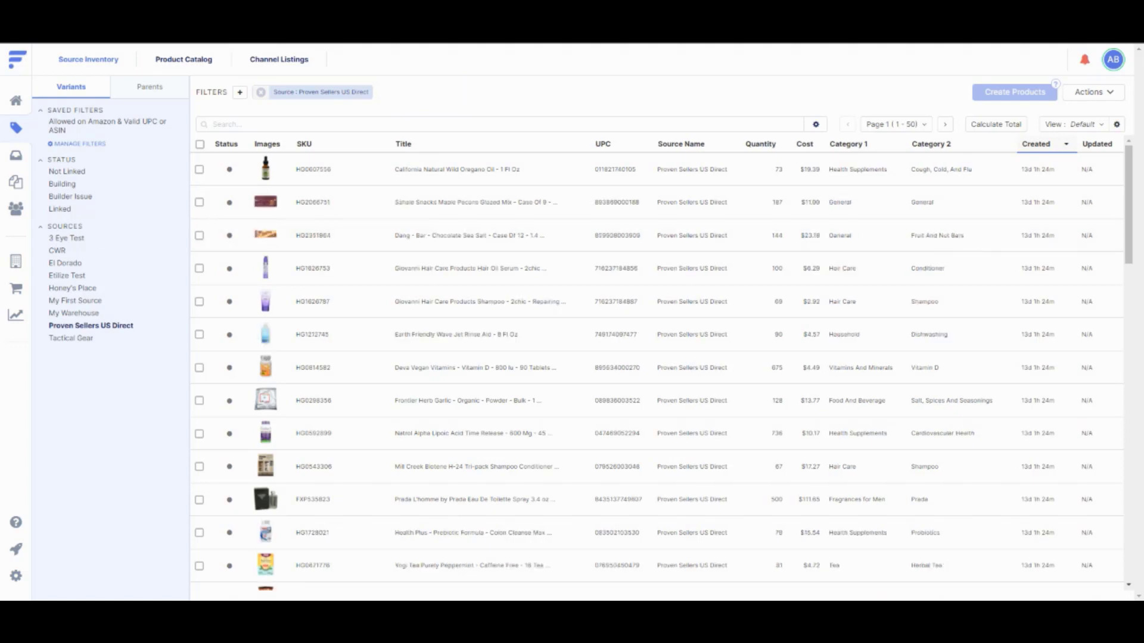
pyautogui.click(241, 94)
pyautogui.click(299, 118)
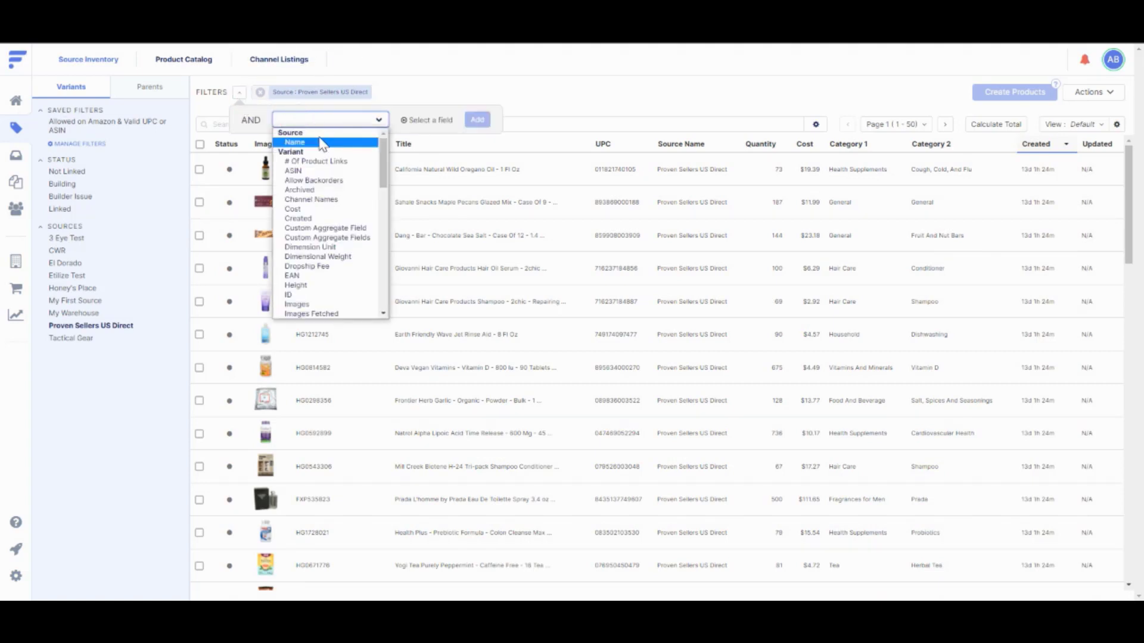
pyautogui.press('t')
pyautogui.press('Return')
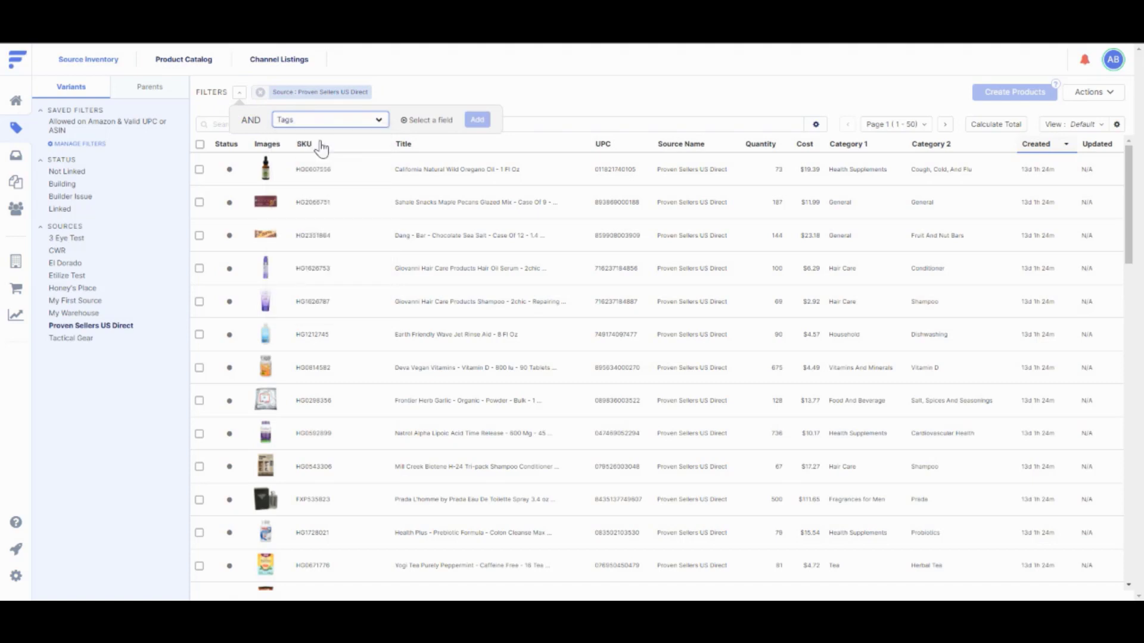
pyautogui.click(552, 126)
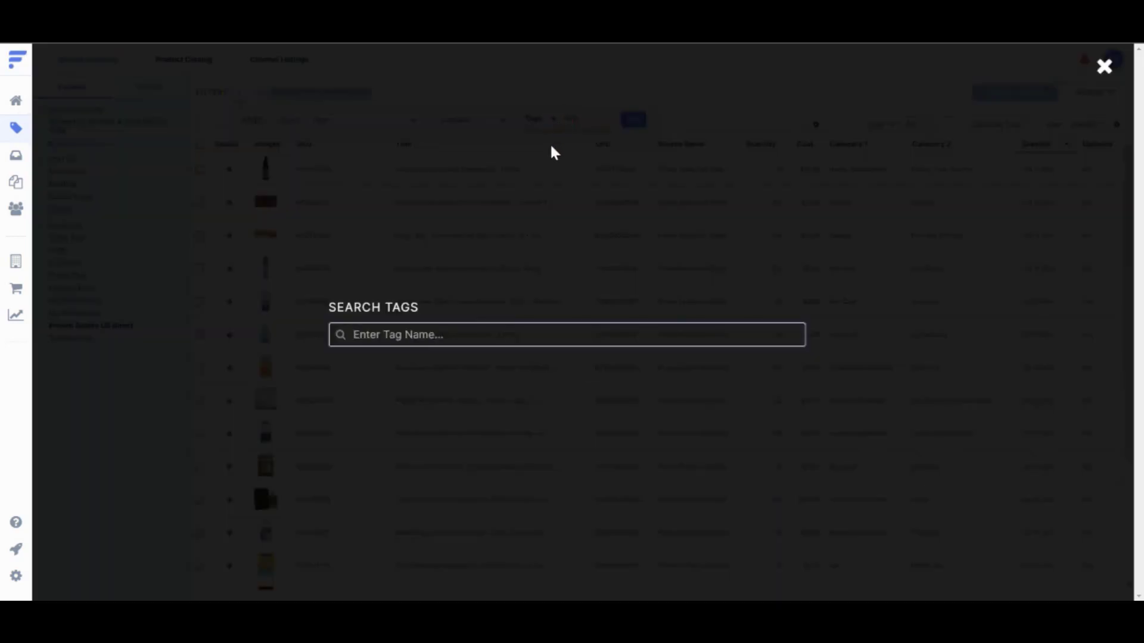
pyautogui.write('curr')
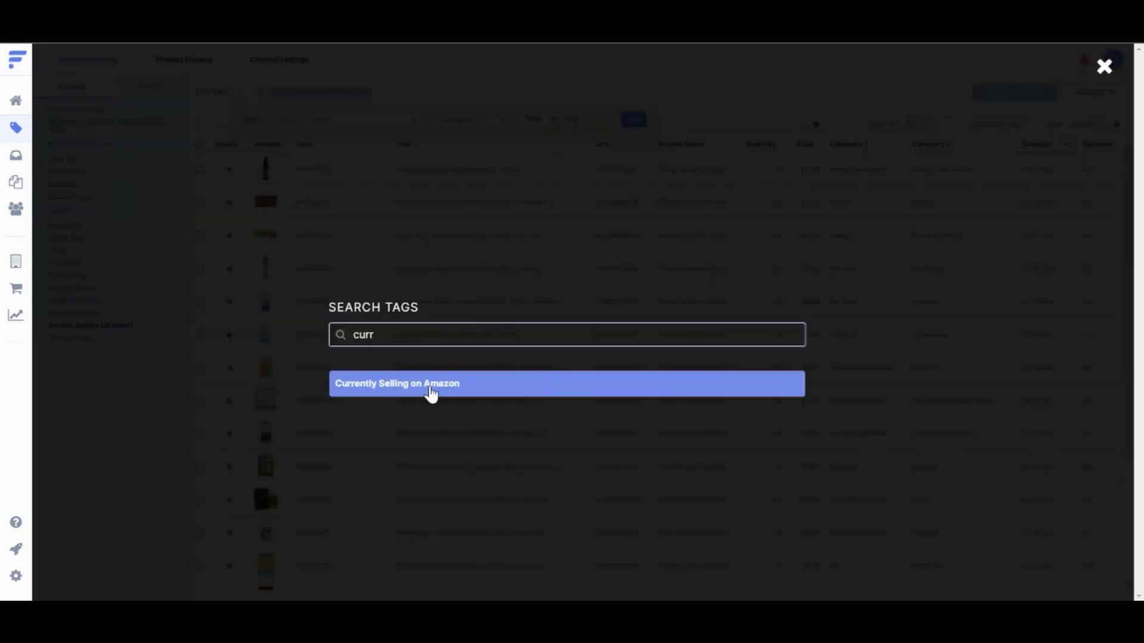
pyautogui.click(432, 393)
pyautogui.click(777, 311)
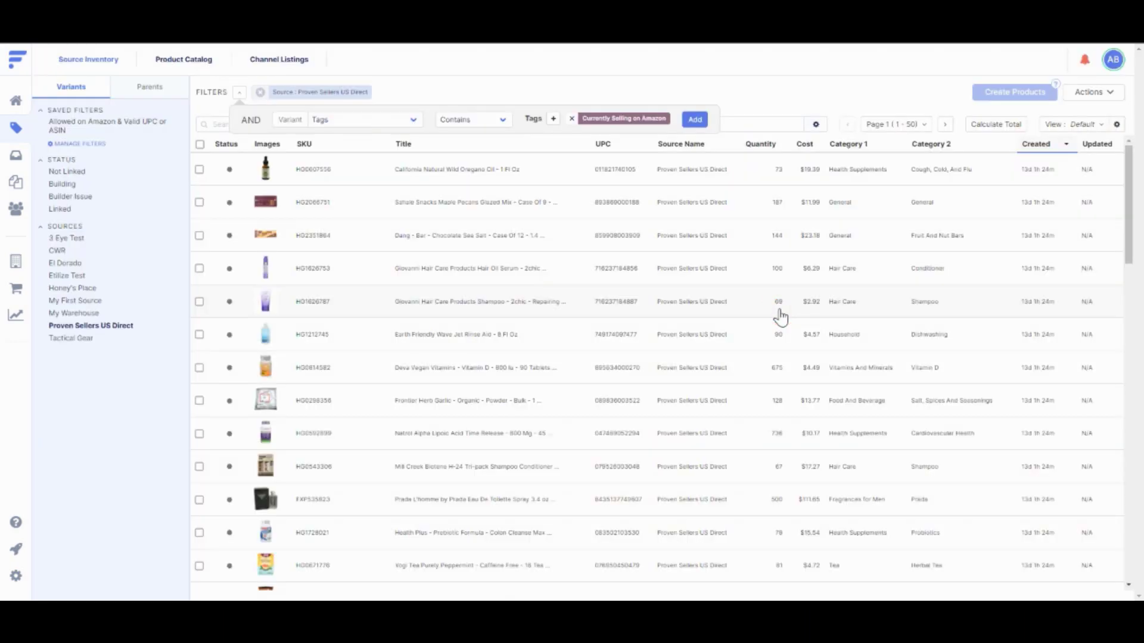
pyautogui.click(695, 119)
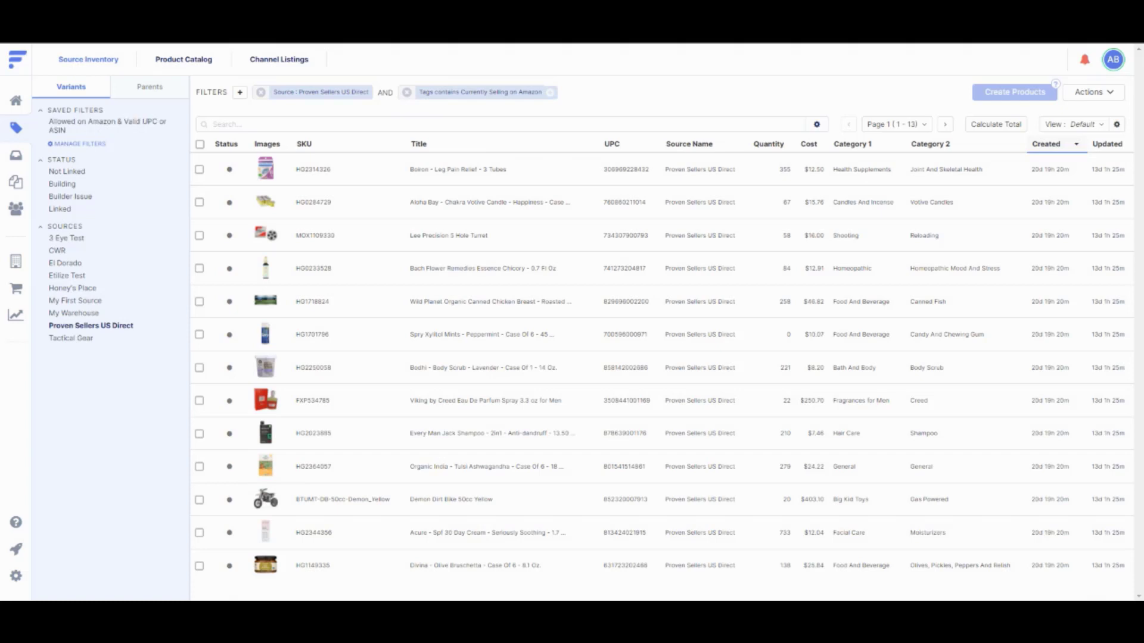
# Review the saved filter Allowed on Amazon & Valid UPC or ASIN and apply it in place of the Currently Selling on Amazon tag filter.
pyautogui.click(76, 144)
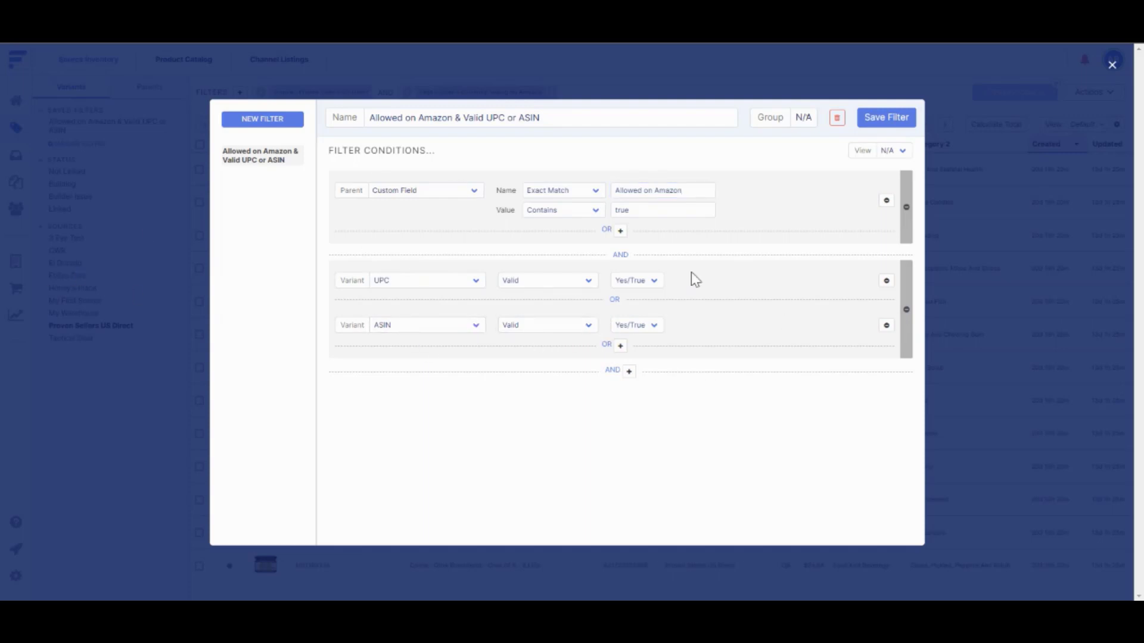
pyautogui.click(1111, 64)
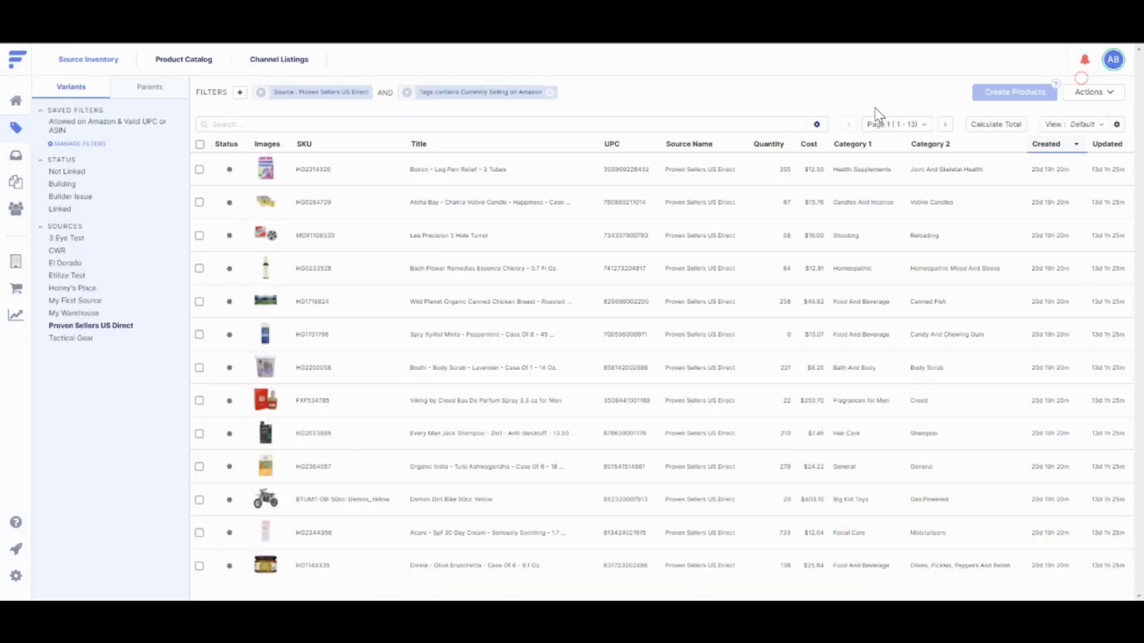
pyautogui.click(90, 126)
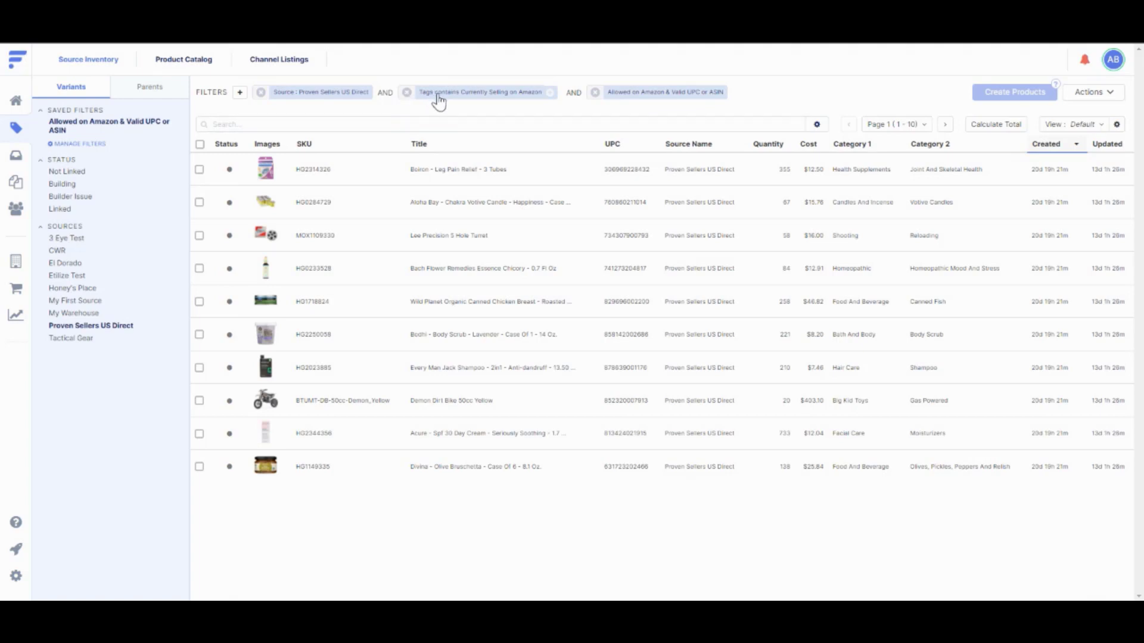
pyautogui.click(406, 93)
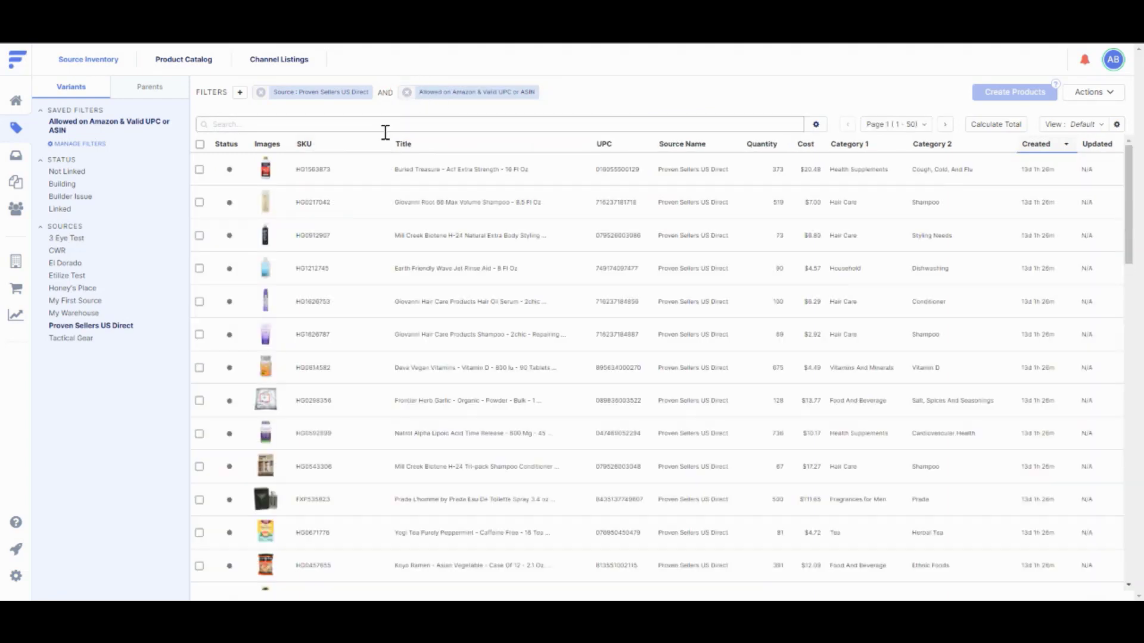
pyautogui.scroll(-3, 388, 254)
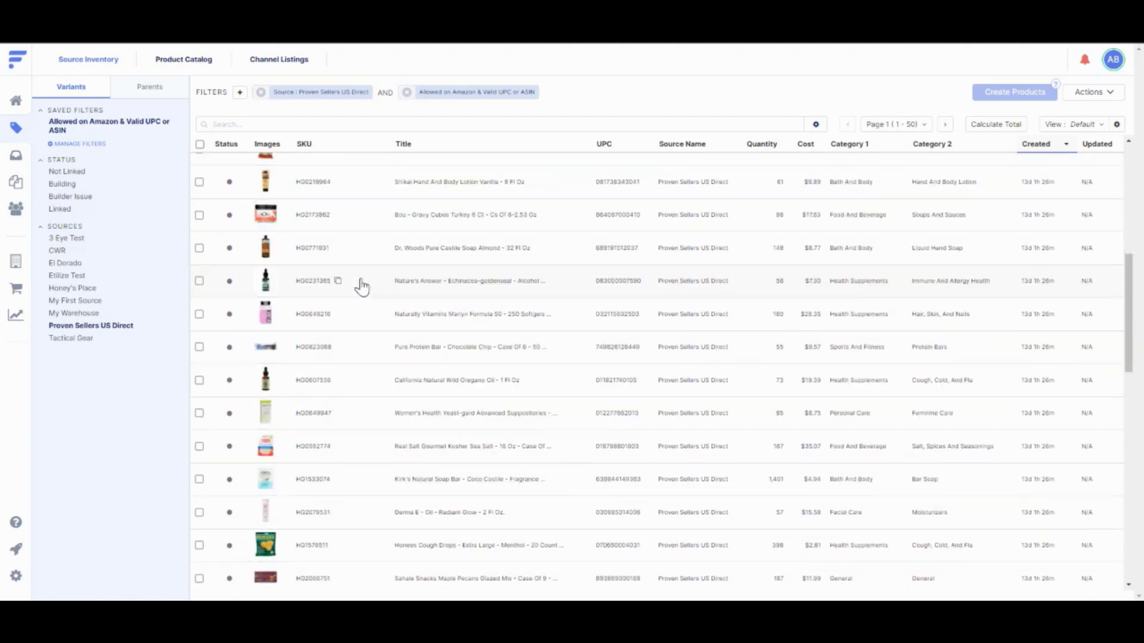
pyautogui.scroll(3, 432, 372)
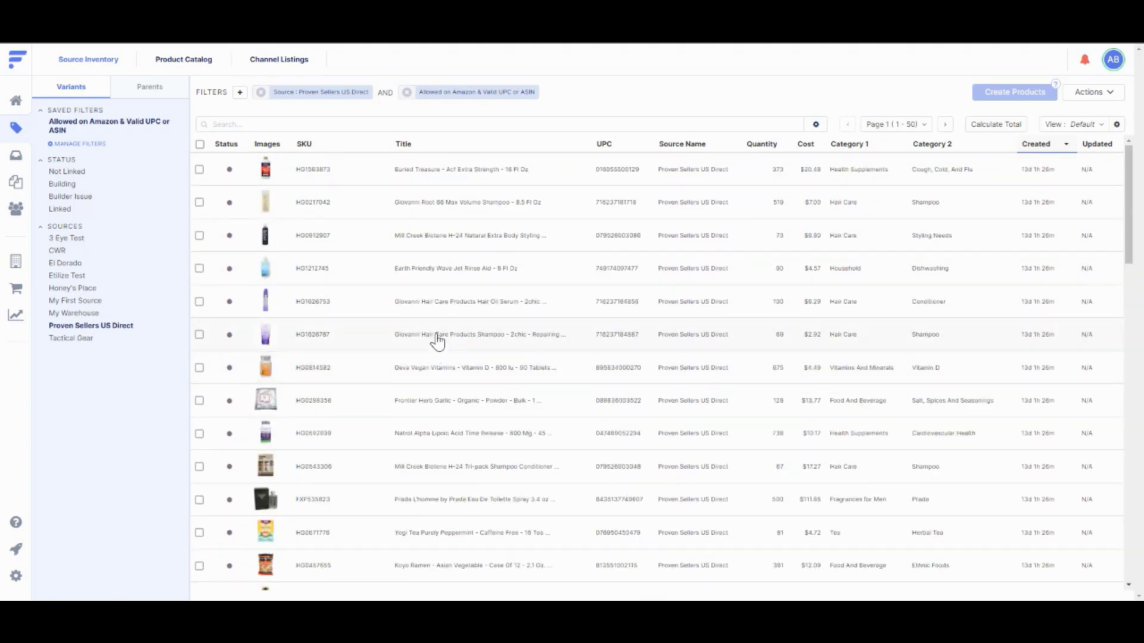